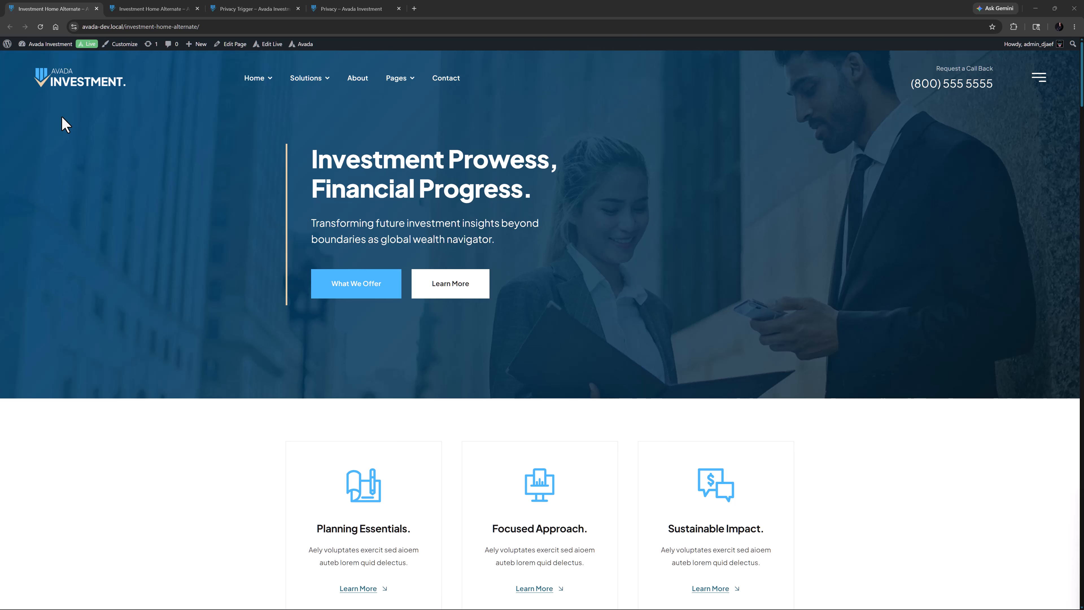
Step: Review the Privacy & Consent global options of the Investment site, including consent types, cookie expiration and third-party embed settings
left_click(141, 10)
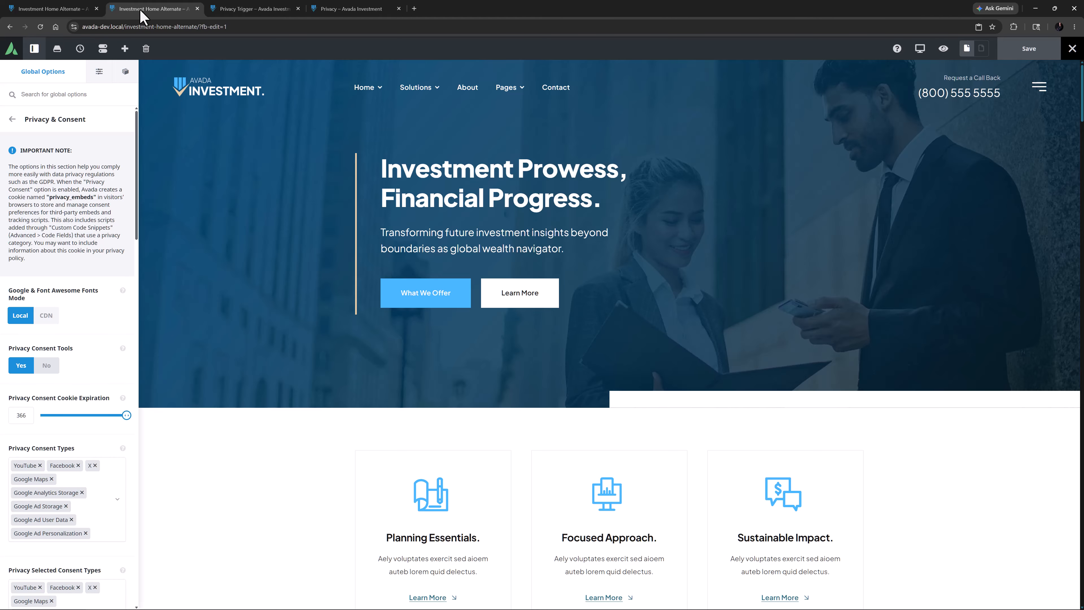
scroll(41, 242, "down", 7)
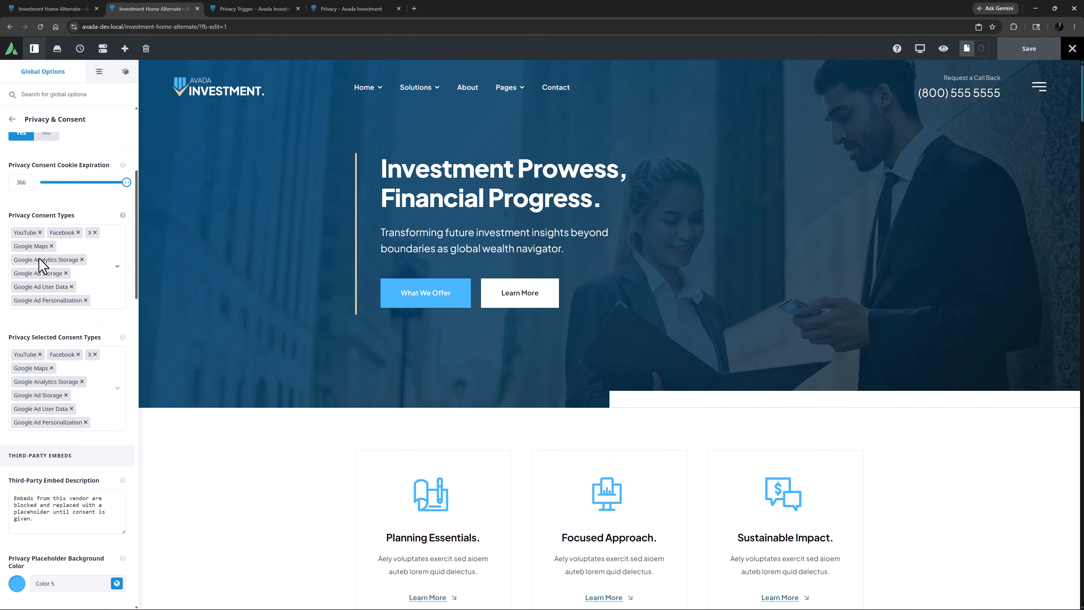
scroll(38, 262, "down", 5)
scroll(31, 271, "up", 10)
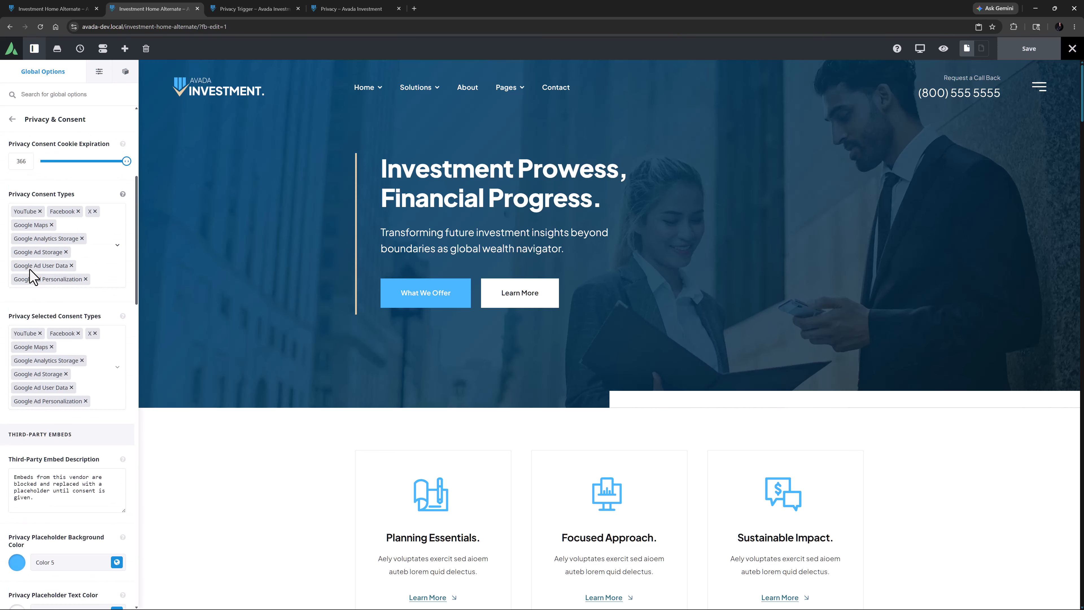
scroll(29, 269, "up", 1)
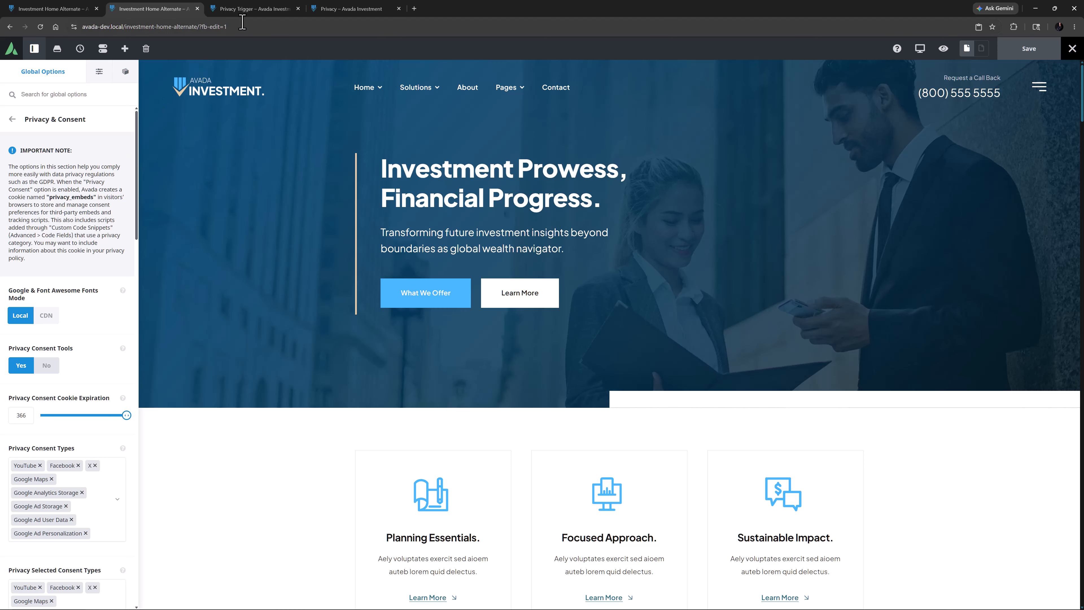
Step: Switch to the Privacy Trigger off canvas and review its General and Close settings
left_click(258, 10)
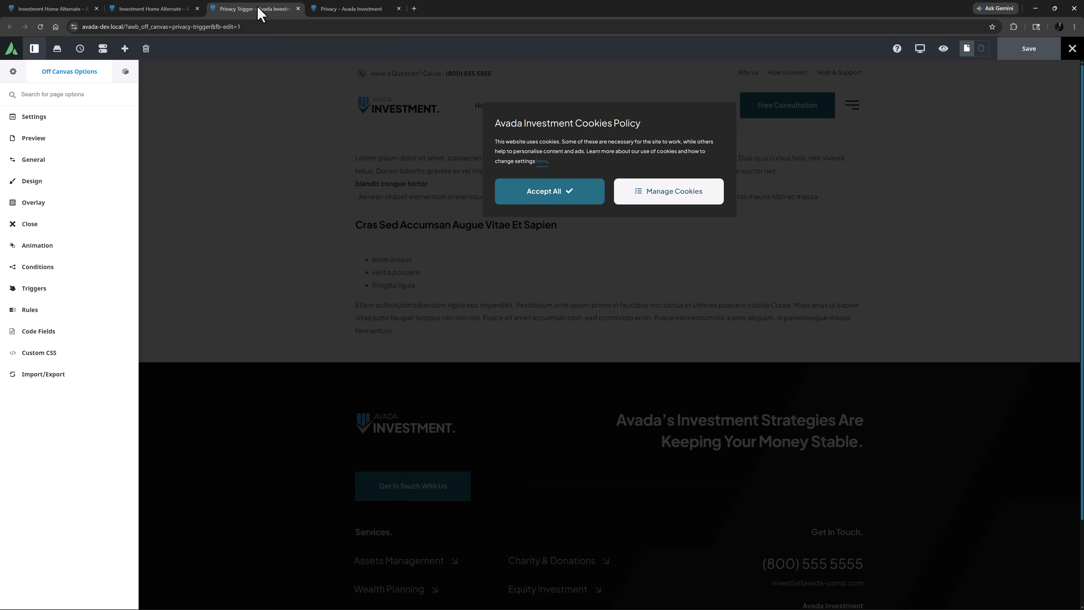
left_click(65, 158)
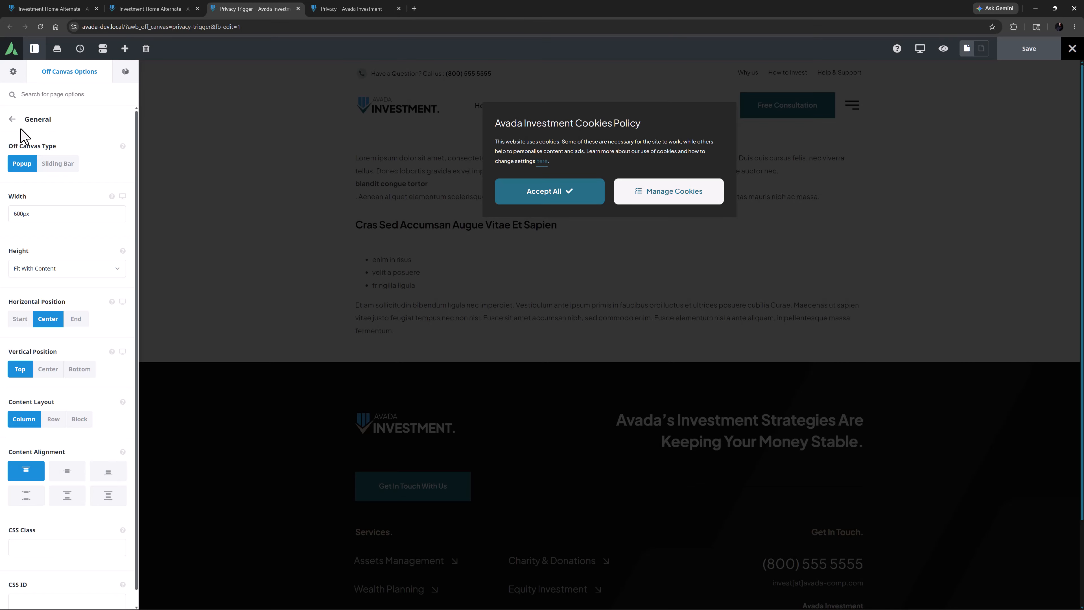
left_click(12, 119)
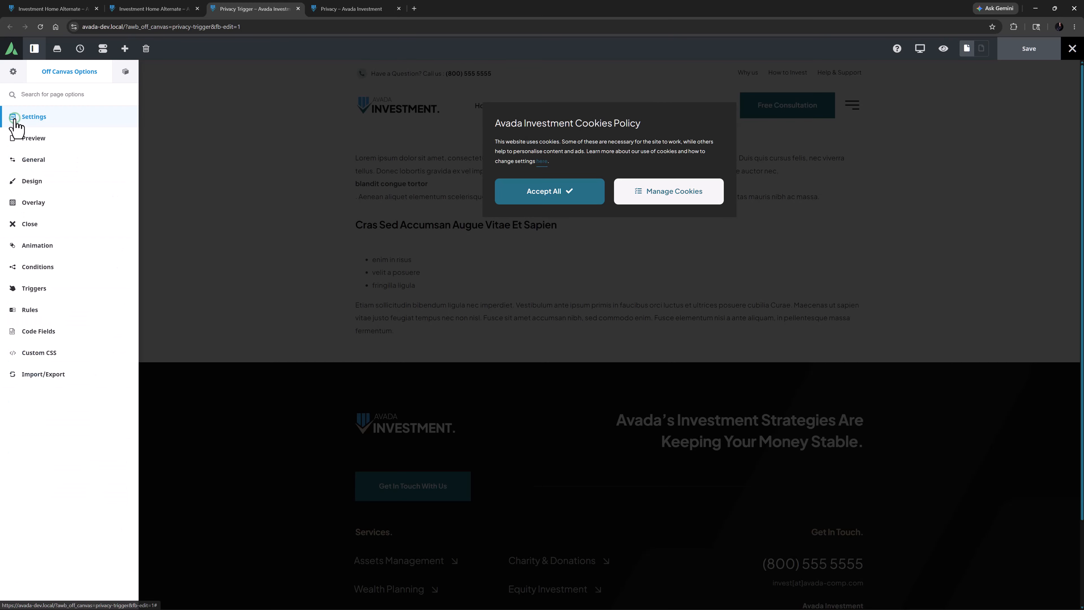
left_click(19, 231)
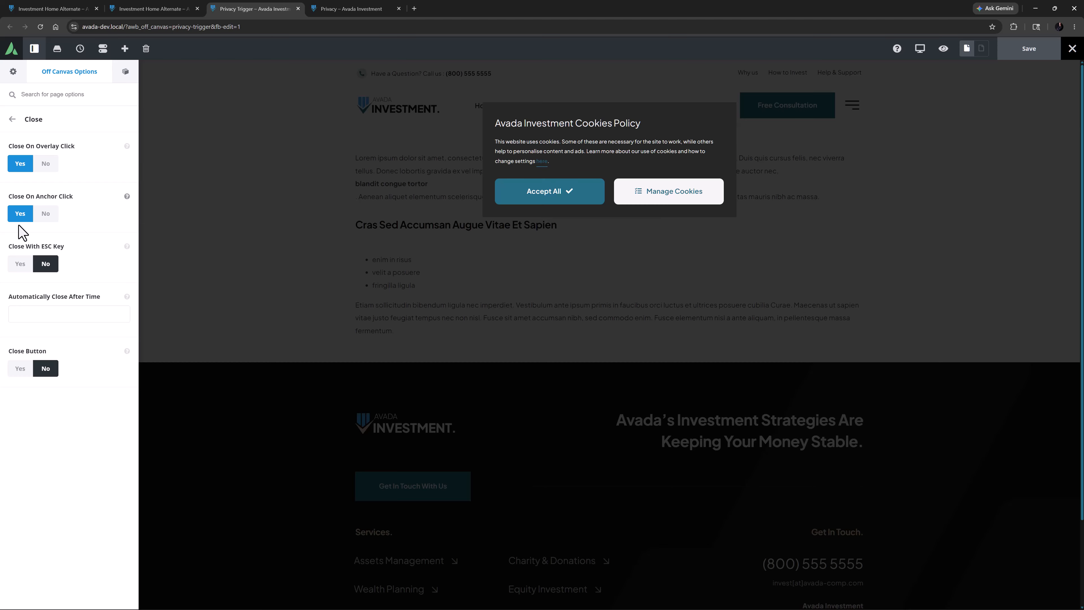
left_click(13, 119)
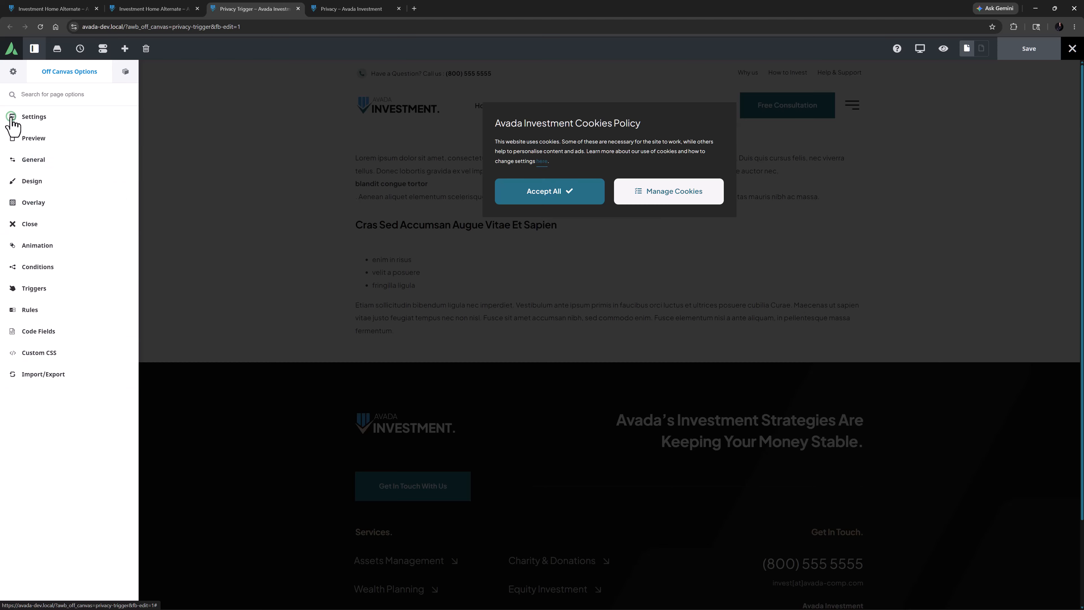
Step: Review the Privacy Trigger off canvas's display Conditions and its Triggers settings
left_click(26, 267)
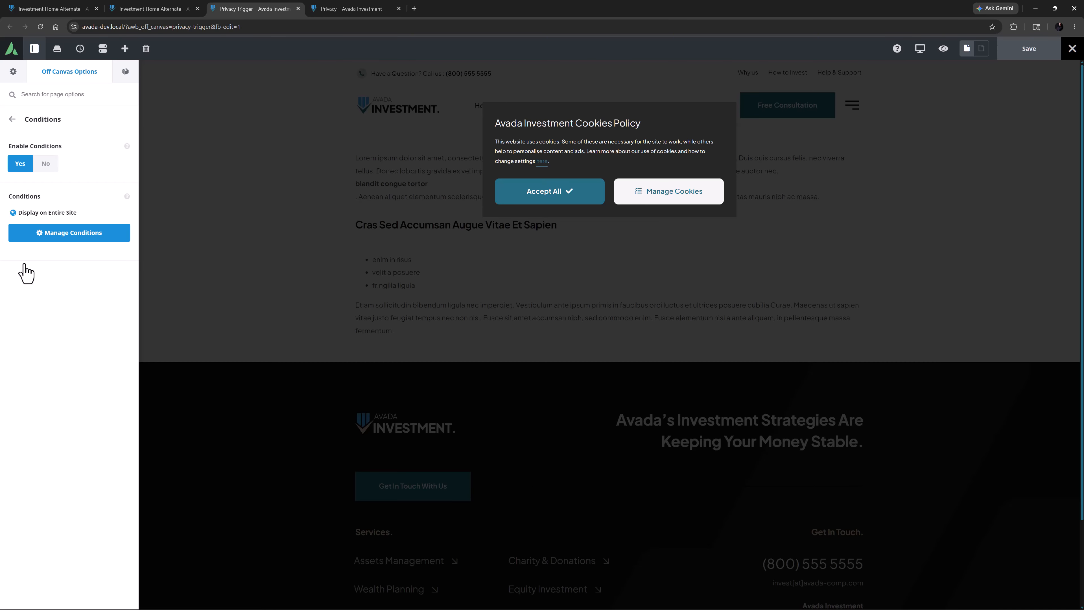
left_click(13, 121)
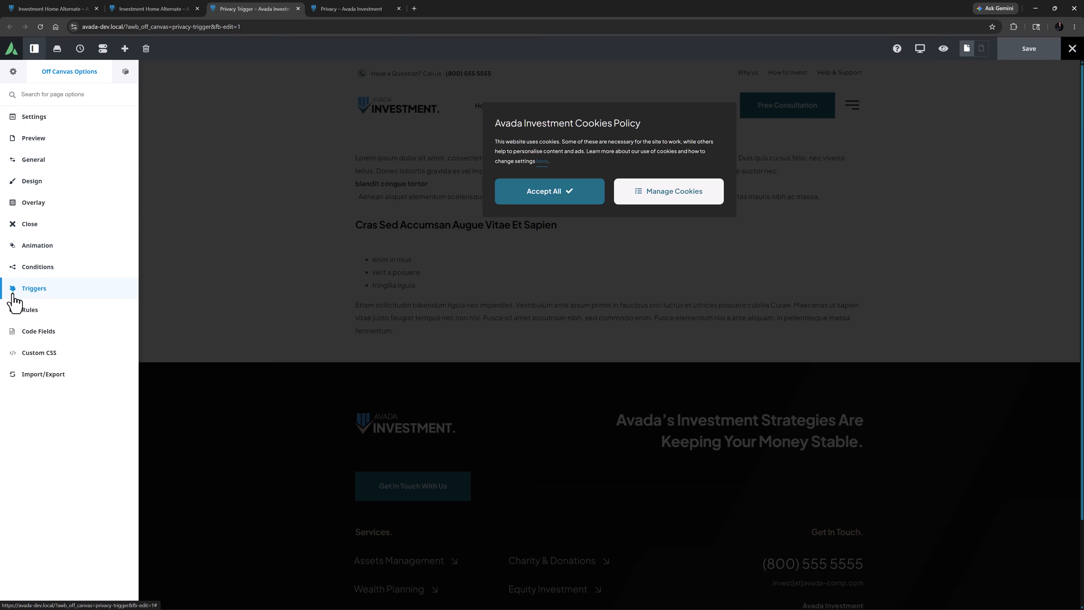
left_click(13, 292)
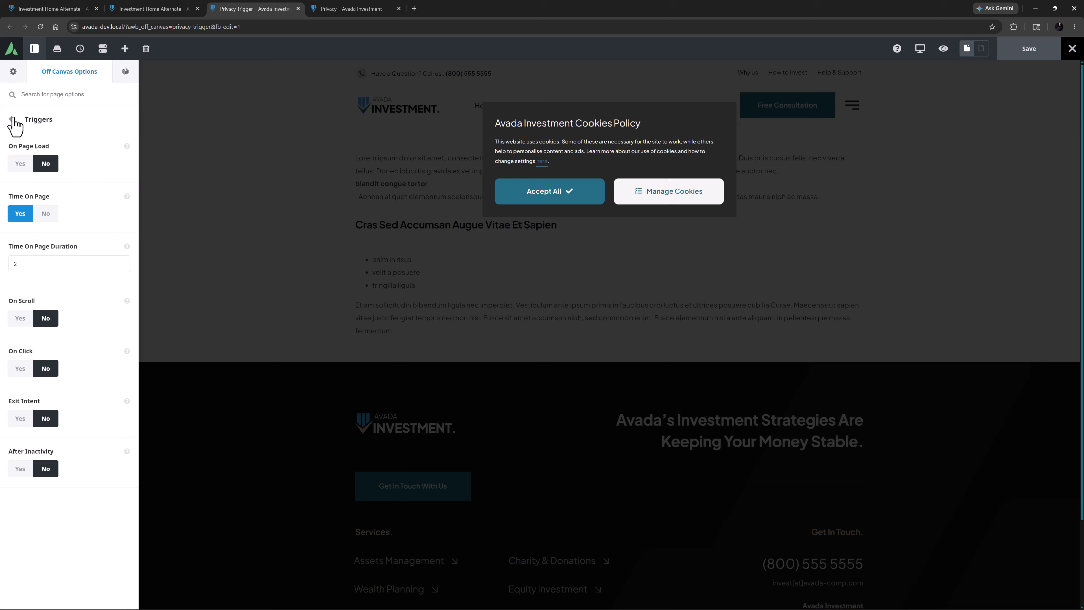
left_click(12, 119)
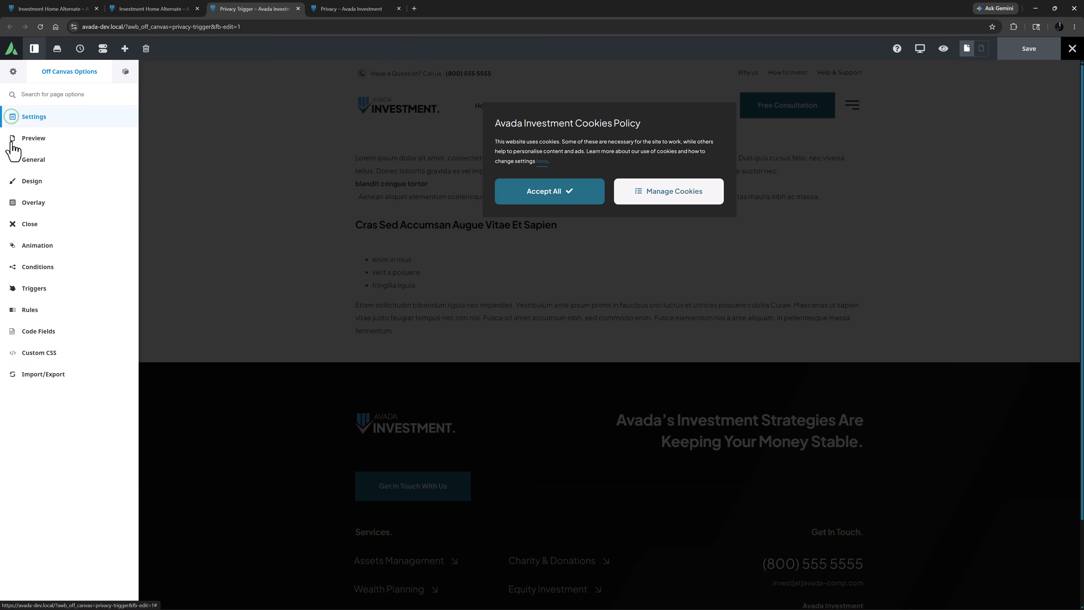
Step: Review the Privacy Trigger's Rules and the choices offered for Privacy & Consent Interaction Behavior
left_click(23, 310)
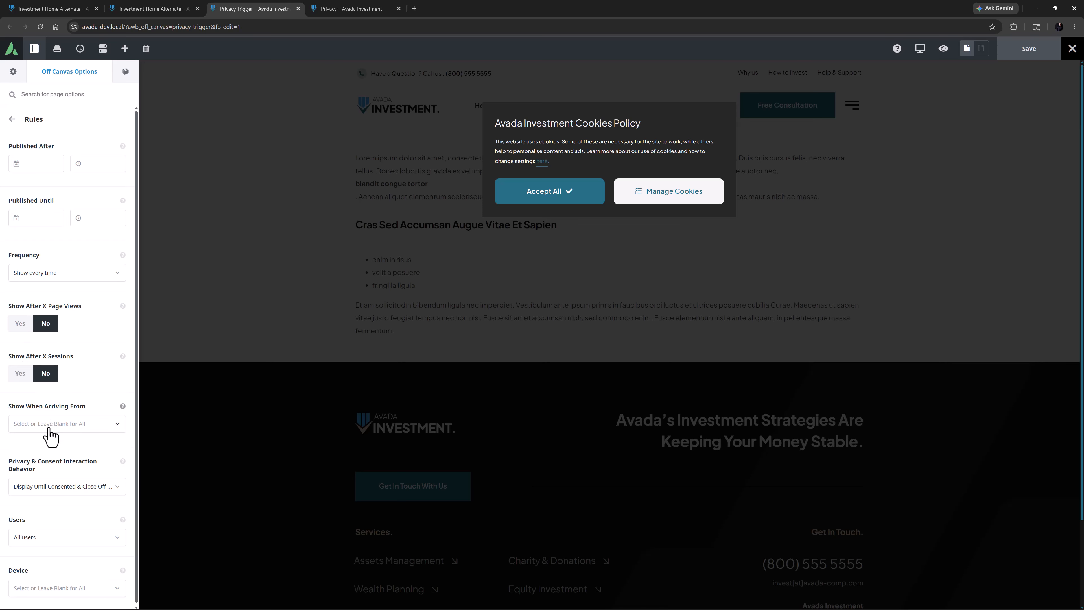
left_click(54, 492)
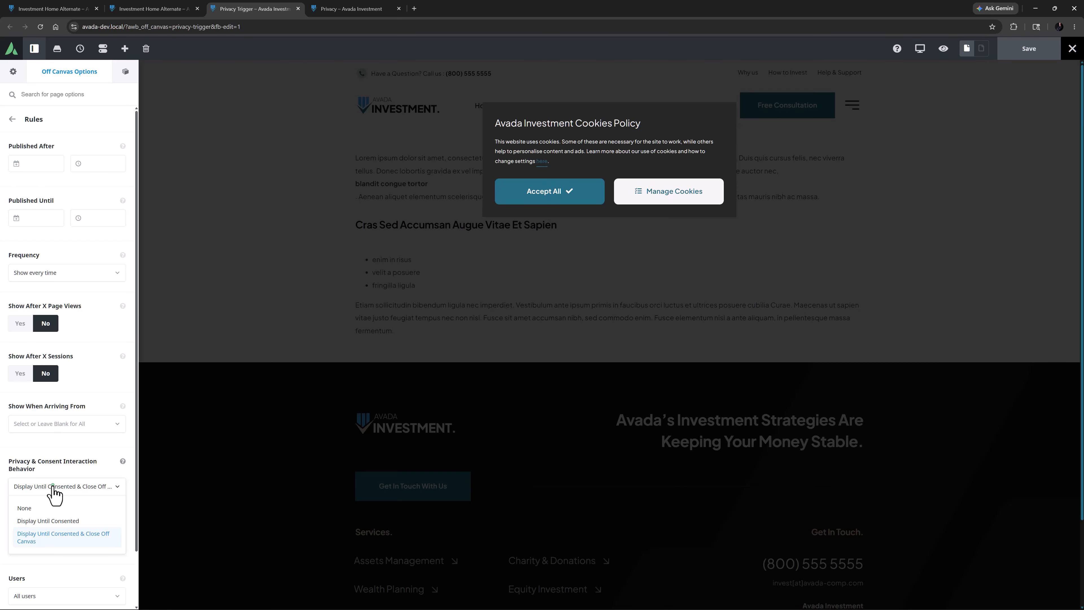
left_click(52, 487)
left_click(122, 461)
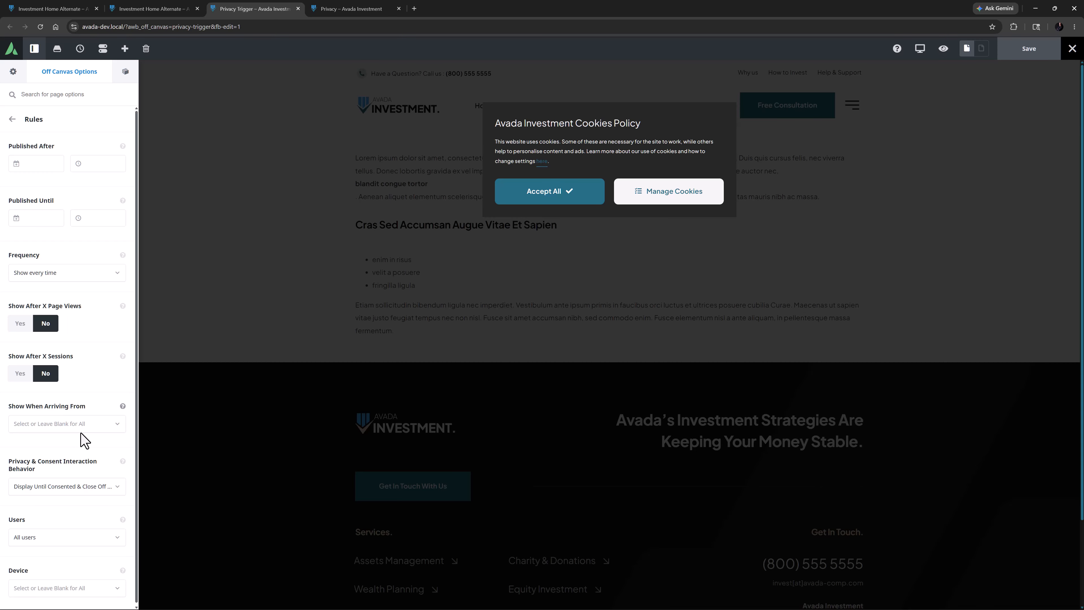
Step: Inspect the link settings of the Accept All and Manage Cookies buttons, including the available privacy consent actions and the linked off canvas
left_click(543, 192)
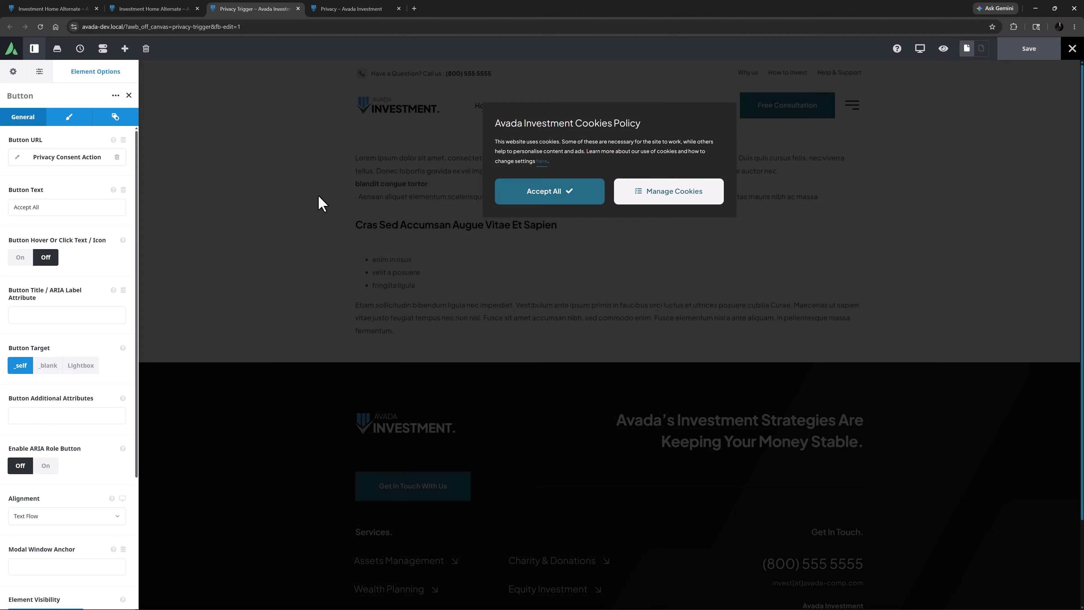
left_click(17, 157)
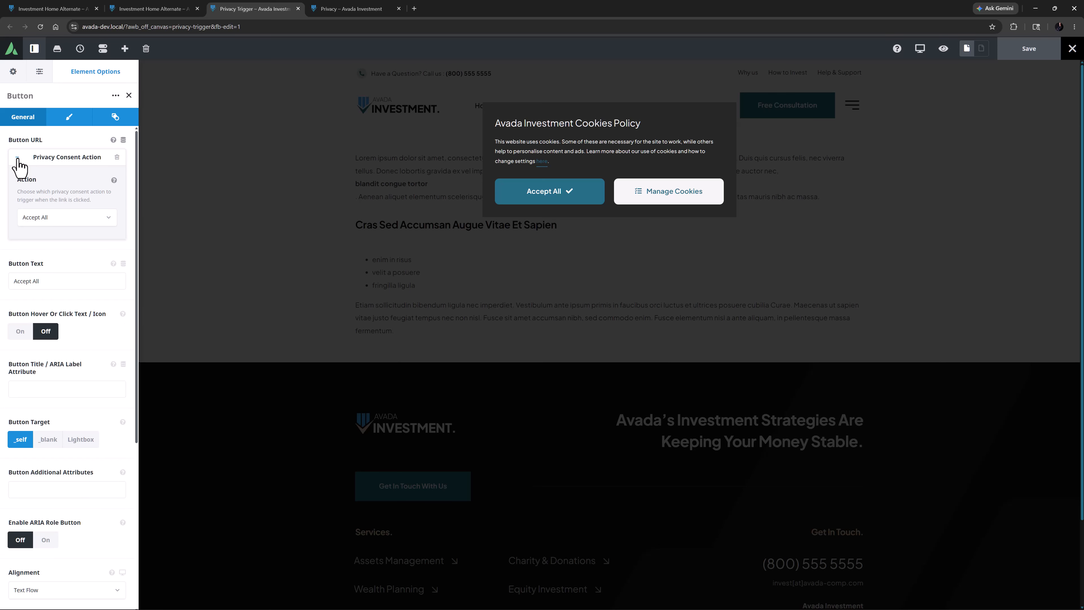
left_click(42, 218)
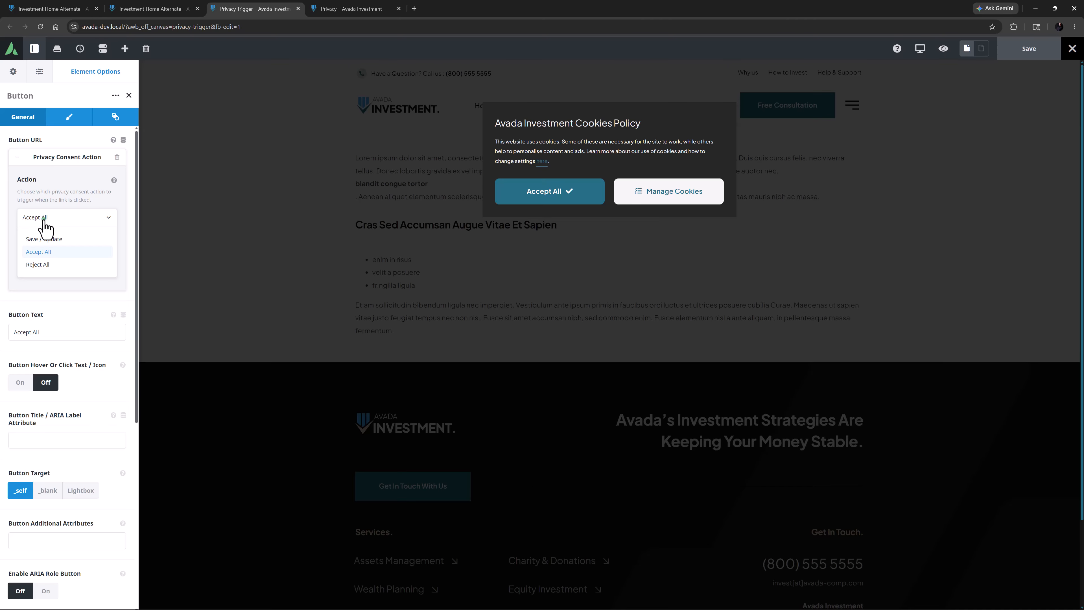
left_click(43, 218)
left_click(17, 157)
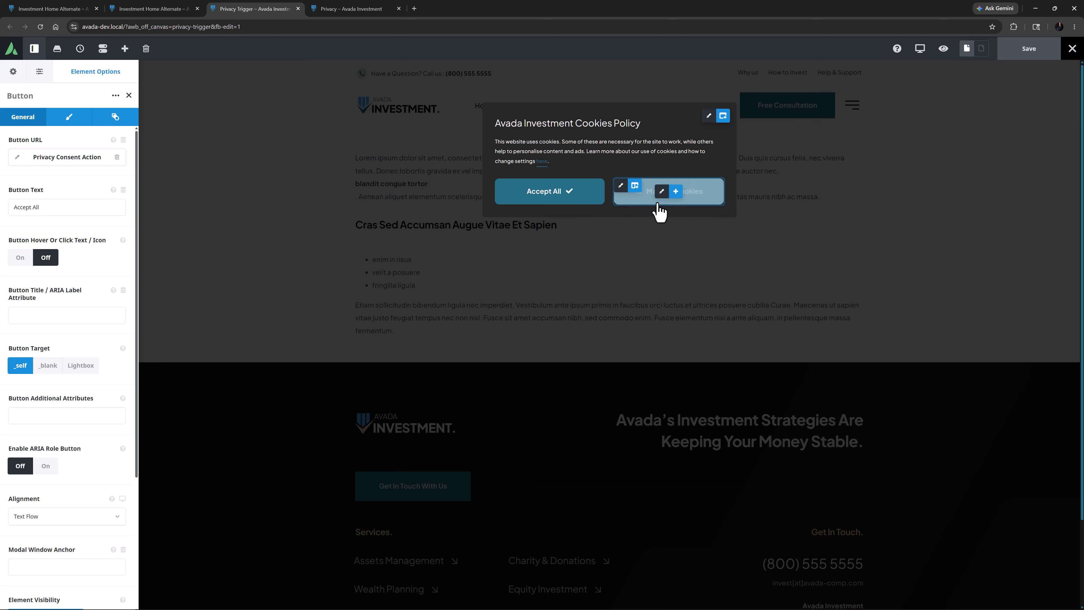
left_click(662, 191)
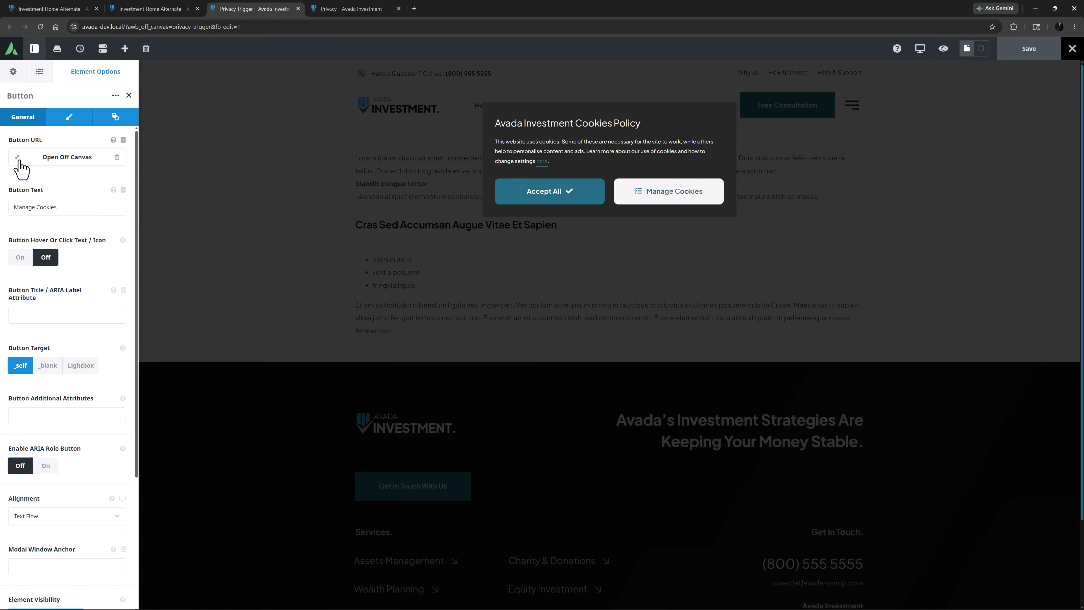
left_click(13, 157)
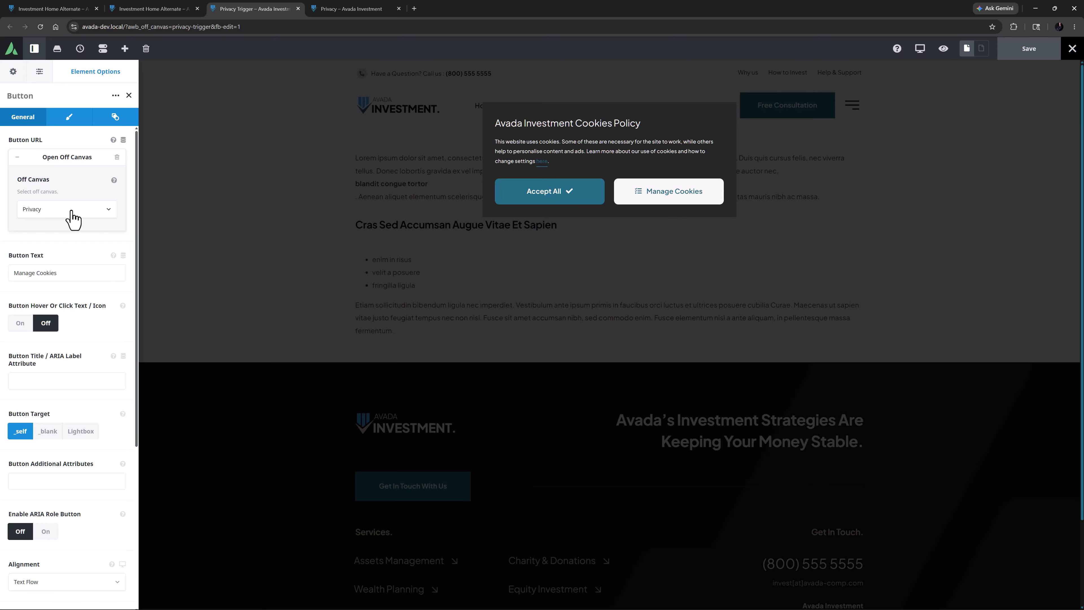
Step: Switch to the Privacy off canvas and review its General and Rules settings
left_click(354, 12)
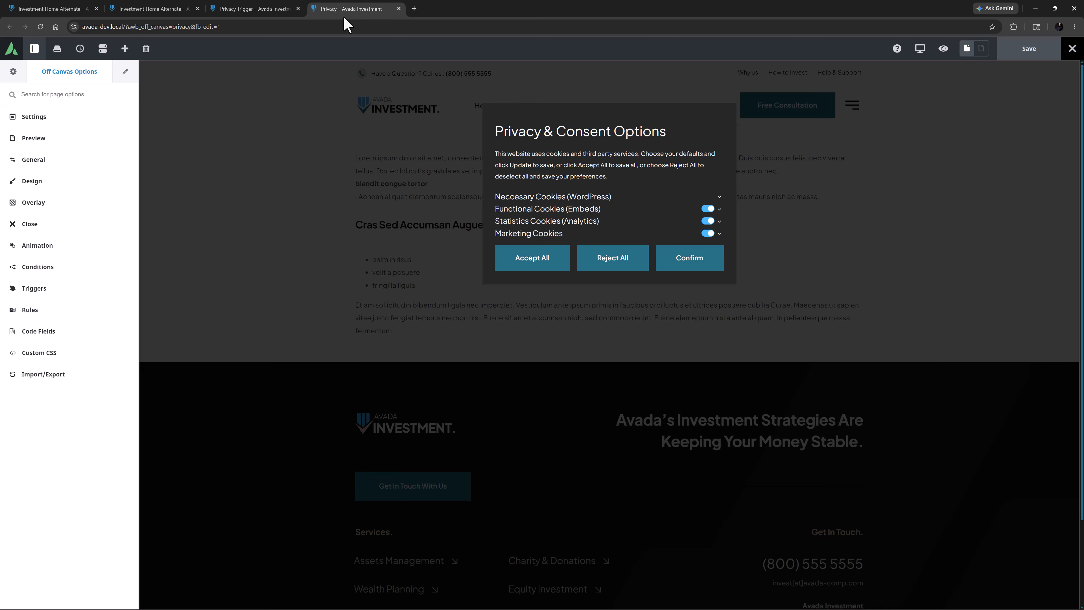
left_click(35, 160)
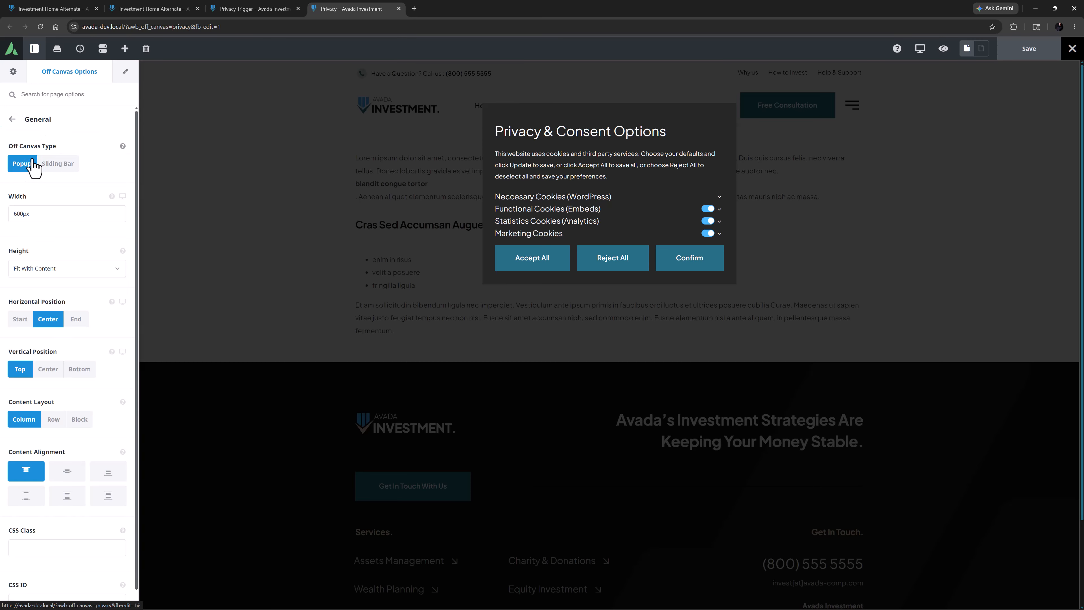
left_click(13, 121)
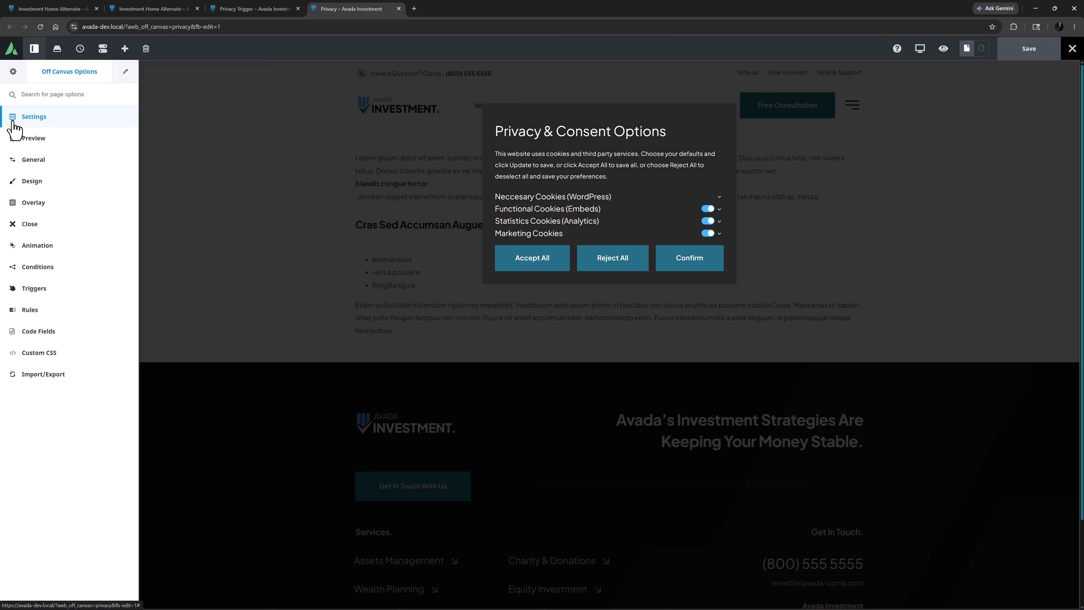
left_click(29, 309)
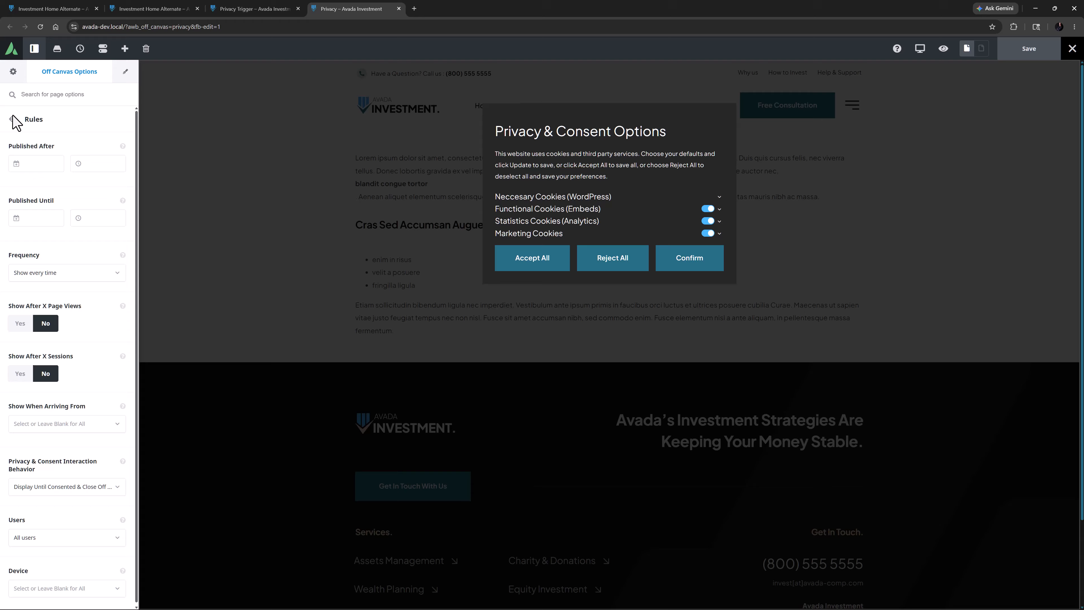
left_click(12, 120)
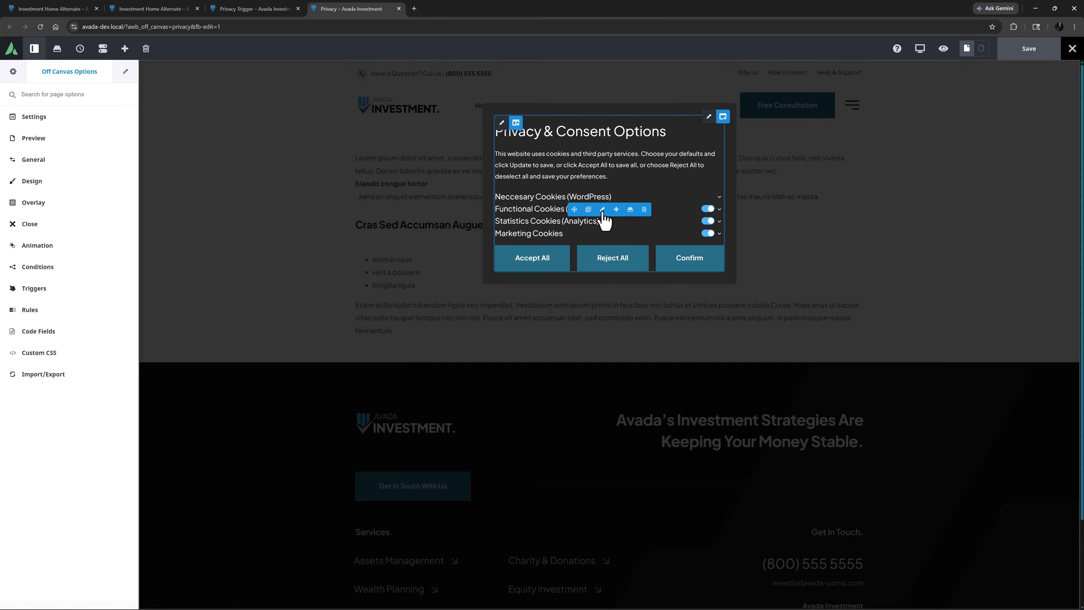
Step: Review the Privacy & Consent element's general options, and view the Functional Cookies group with its YouTube description in the popup
left_click(602, 213)
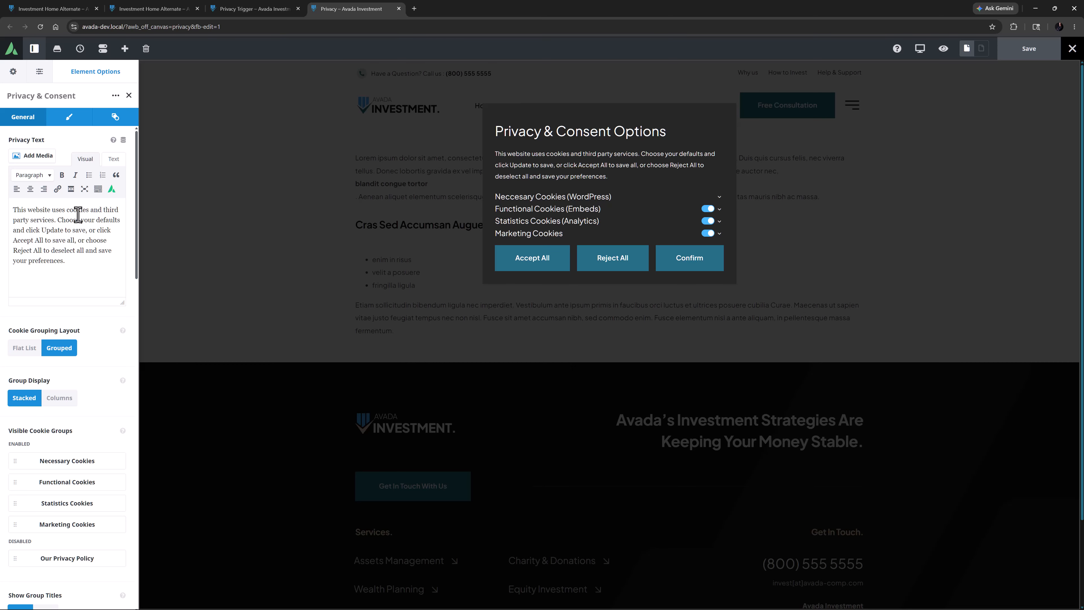
scroll(78, 215, "down", 10)
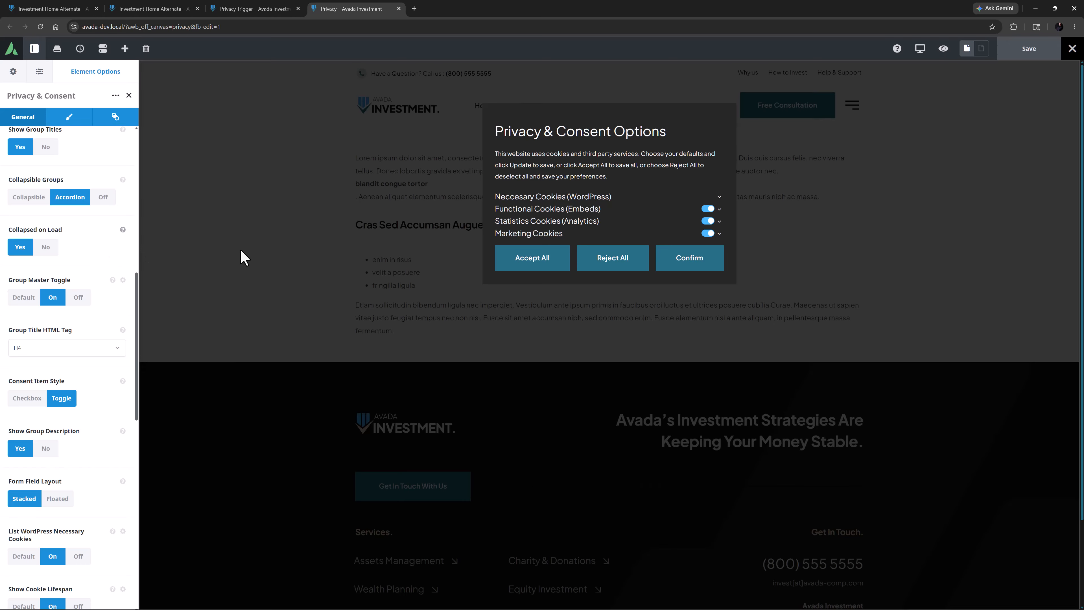
left_click(720, 210)
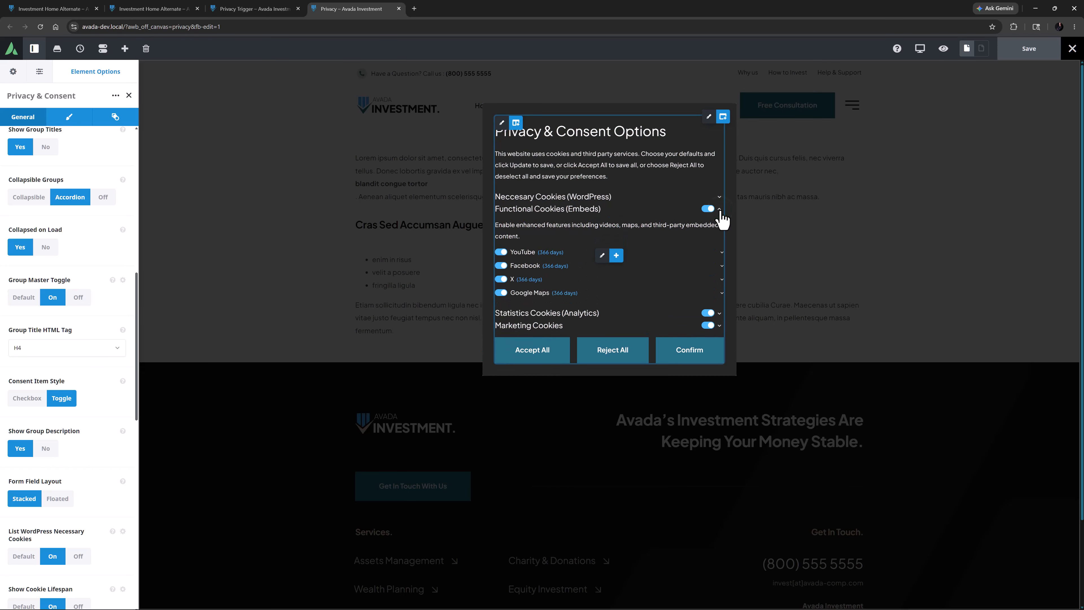
left_click(722, 254)
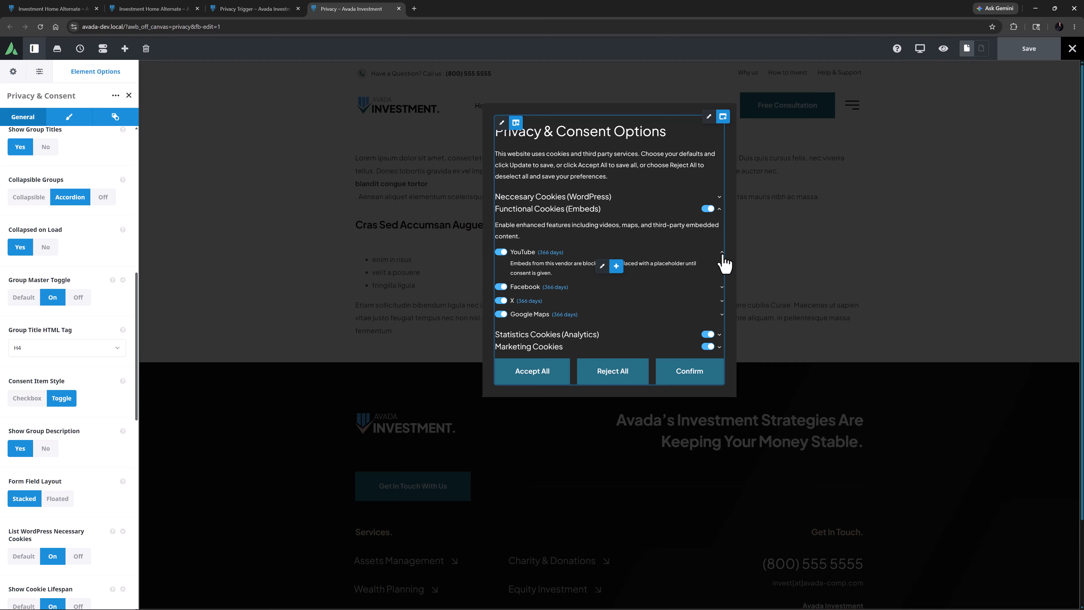
left_click(722, 256)
left_click(719, 209)
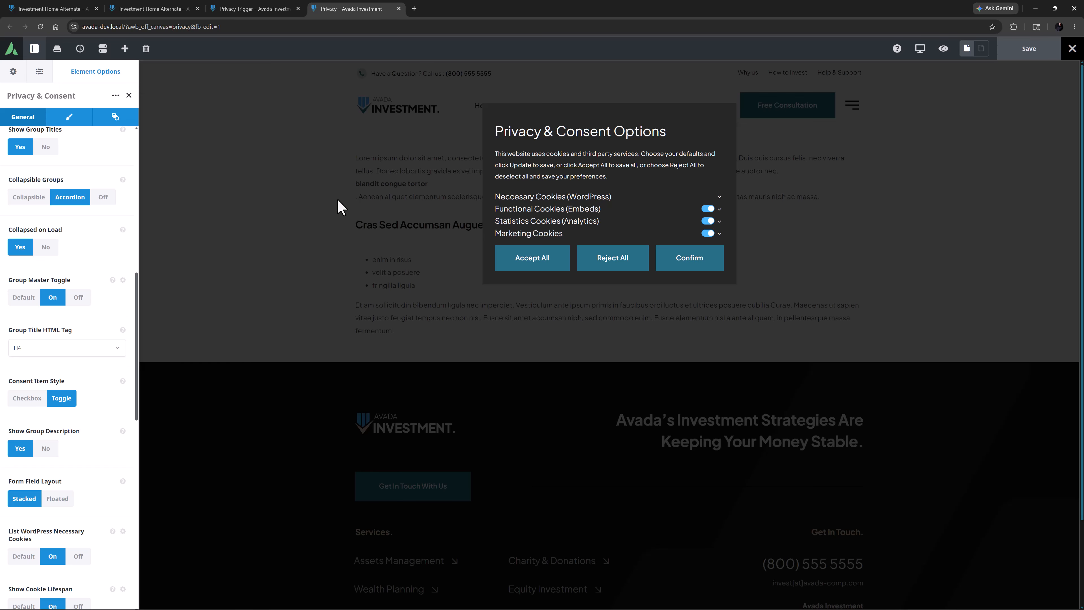
Step: Switch off YouTube consent in the Functional Cookies group, collapse that group and expand the Statistics Cookies group
left_click(719, 209)
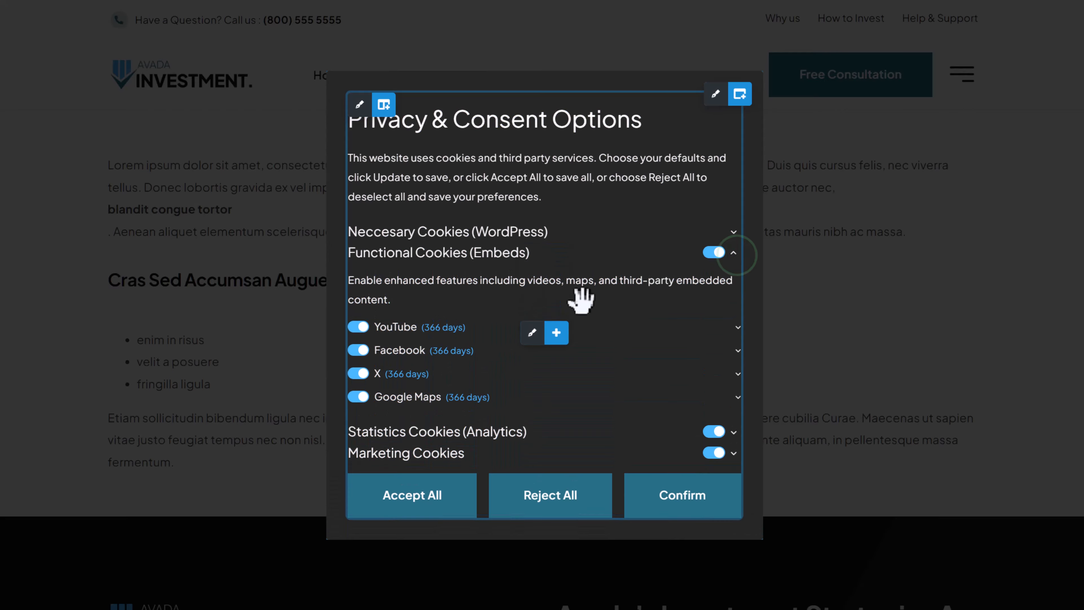
left_click(358, 326)
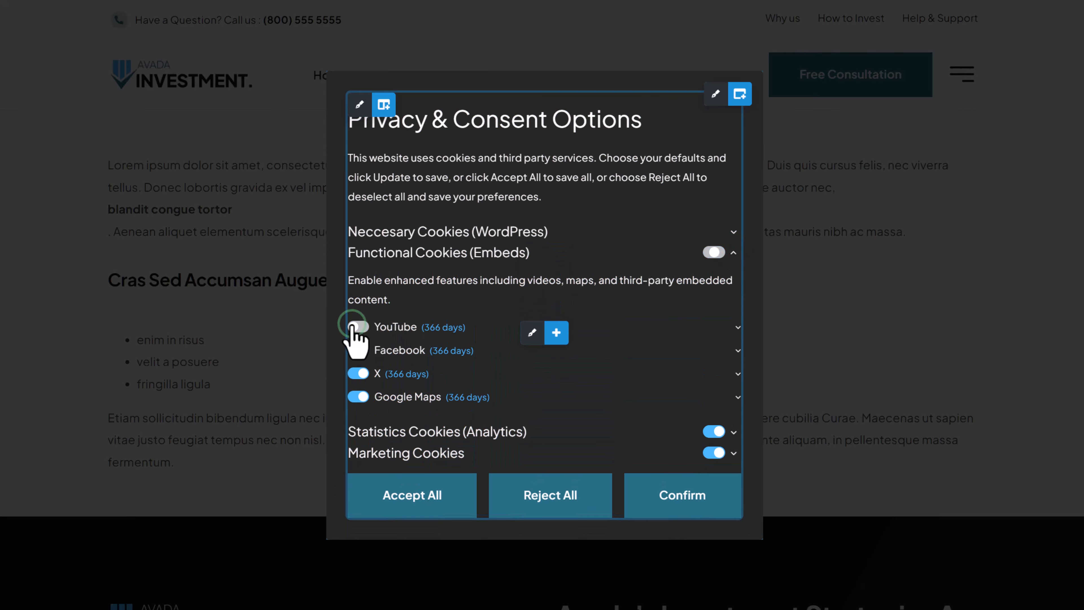
left_click(734, 253)
left_click(734, 273)
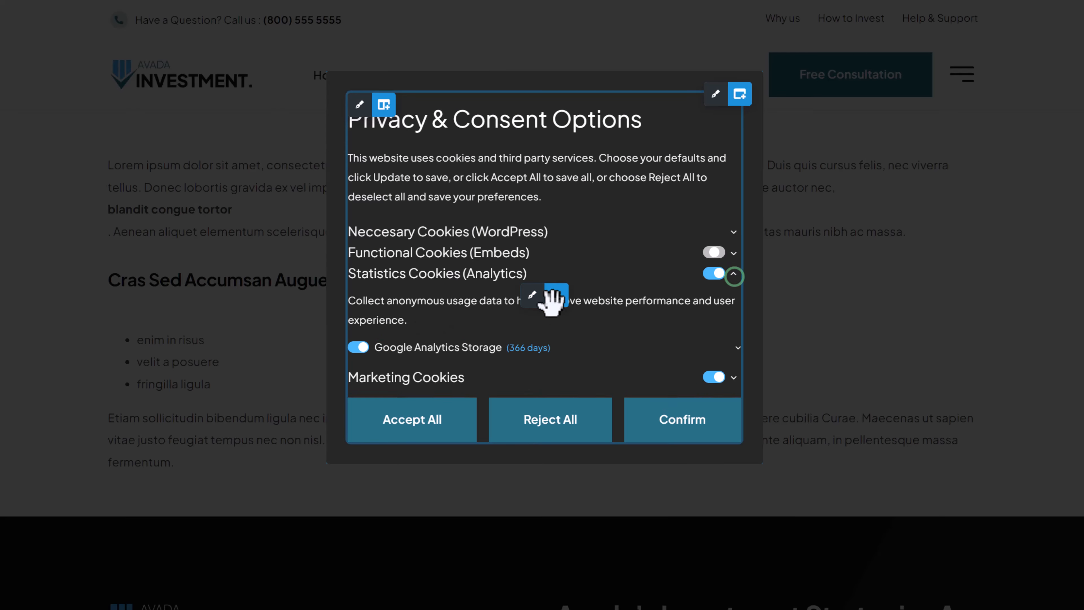
Step: Switch off Google Analytics Storage consent in the Statistics Cookies group and collapse that group
left_click(358, 348)
left_click(733, 274)
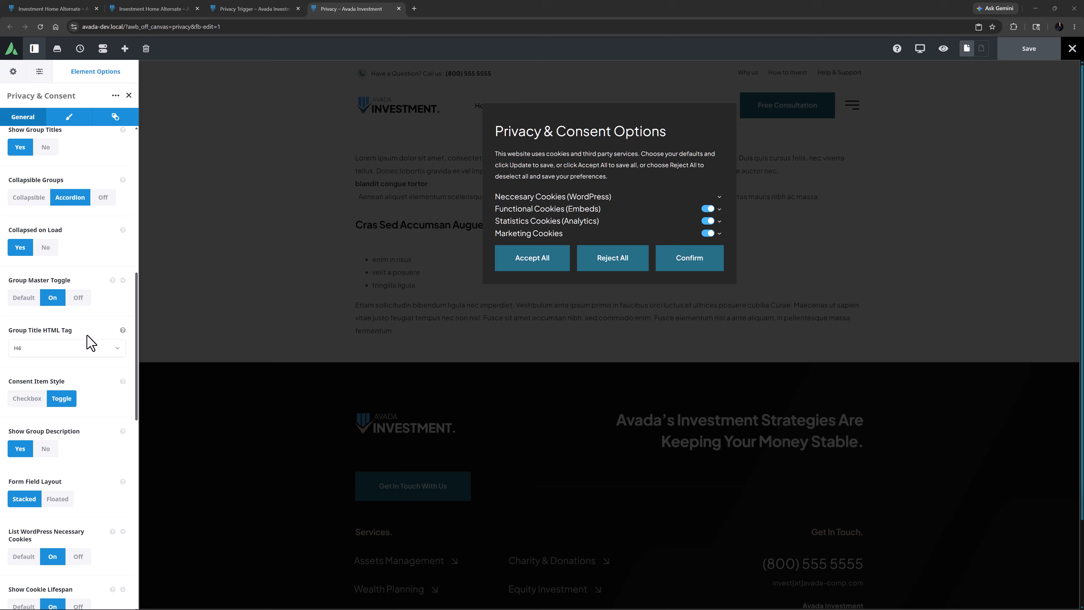
Step: Review the Privacy & Consent element's remaining general options, including its button settings, and read the Save Action description
scroll(92, 350, "down", 12)
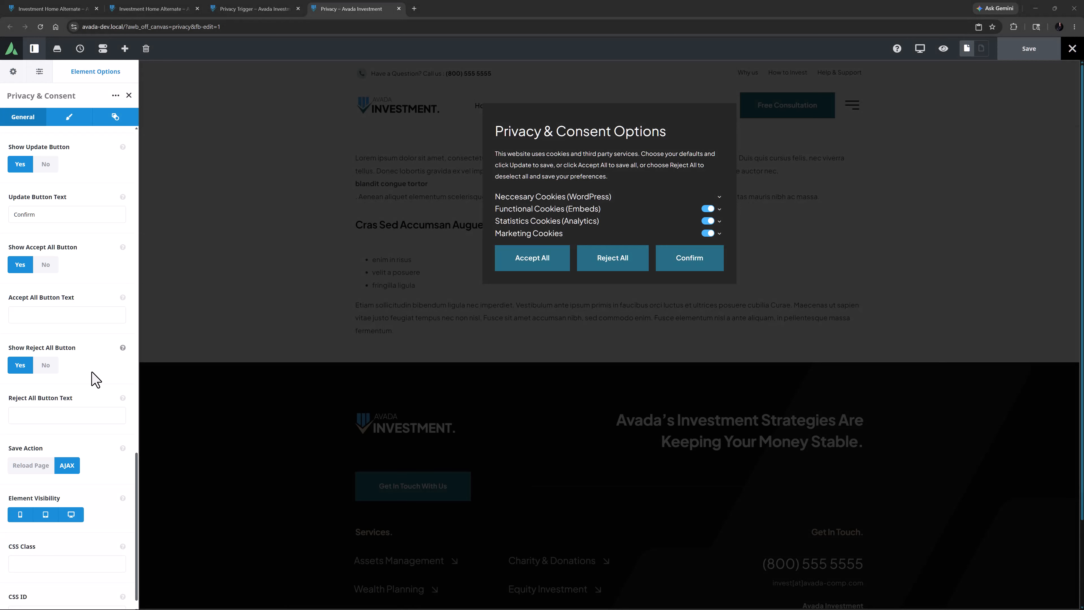
left_click(122, 448)
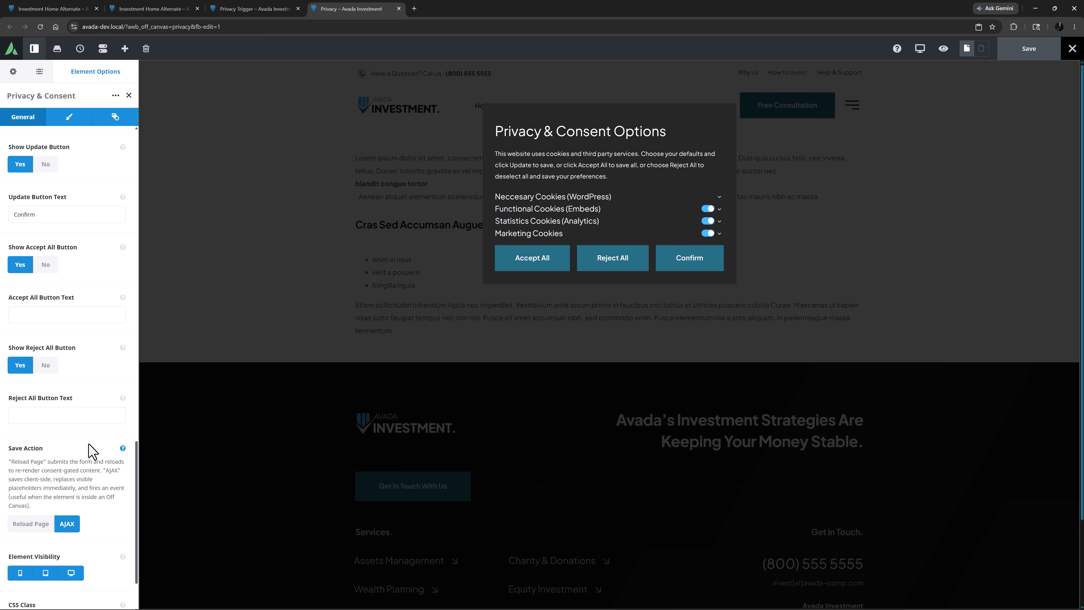
left_click(123, 448)
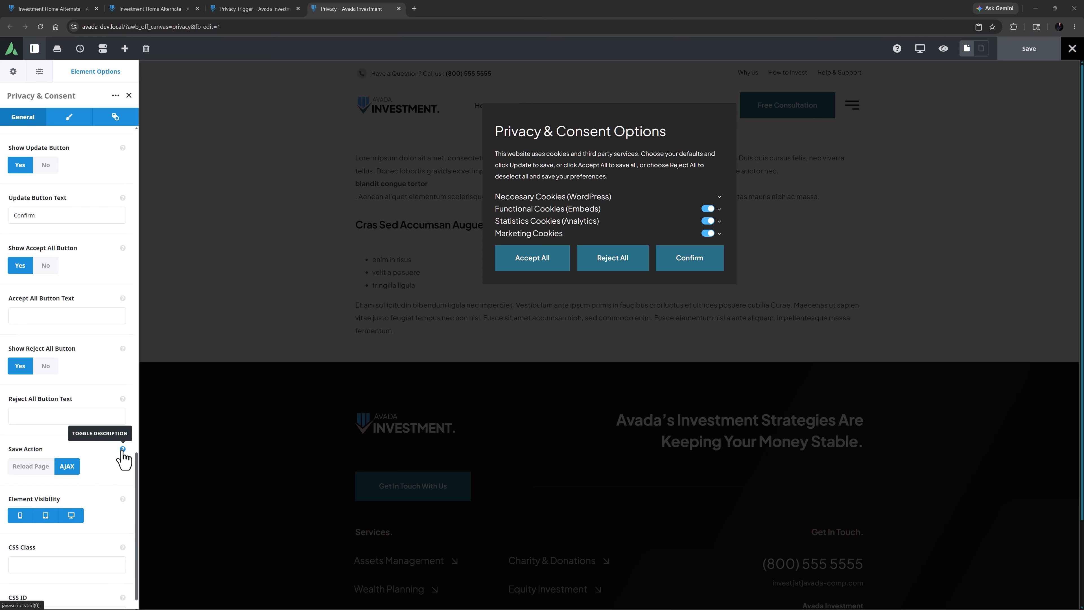
Step: Reload the live Investment Home Alternate page and open the cookie management options from its Cookies Policy popup
left_click(266, 14)
left_click(68, 15)
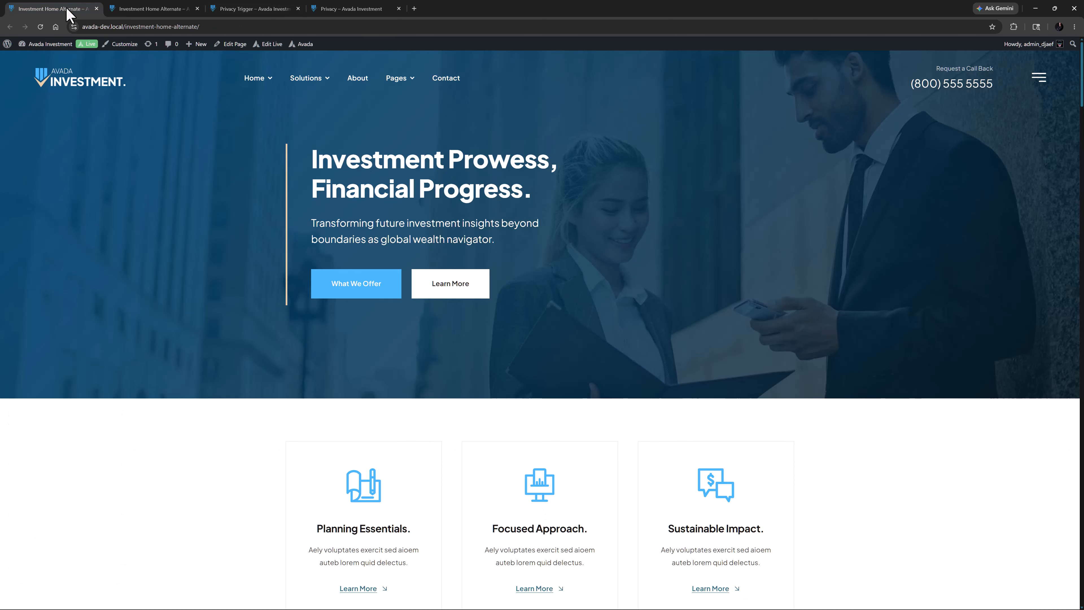
key("F5")
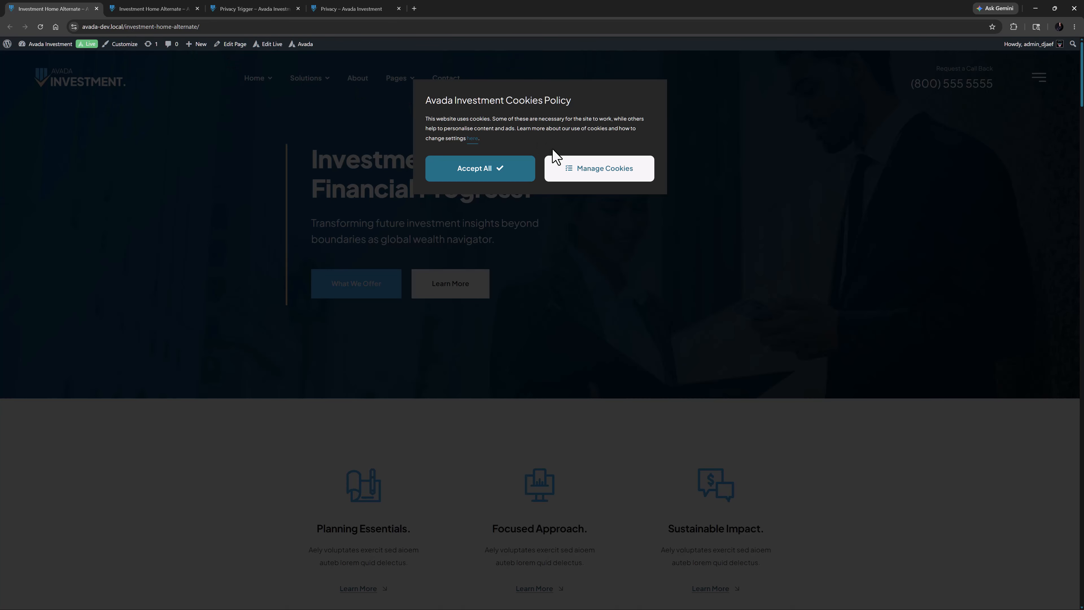
left_click(569, 166)
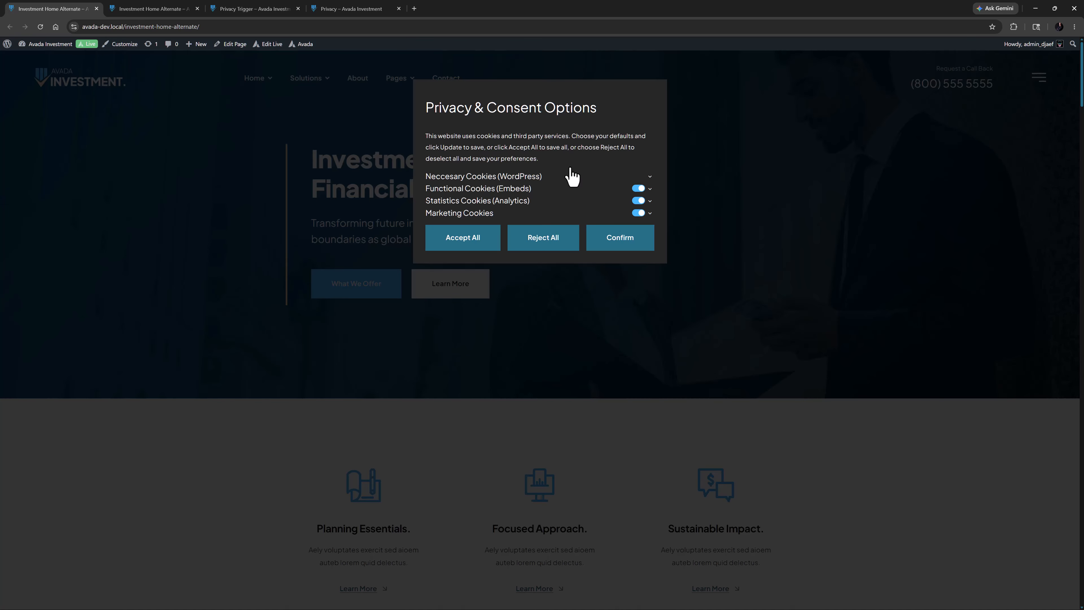
Step: Try the consent toggles in the expanded Functional Cookies group, leaving them on, and accept all cookies
left_click(650, 188)
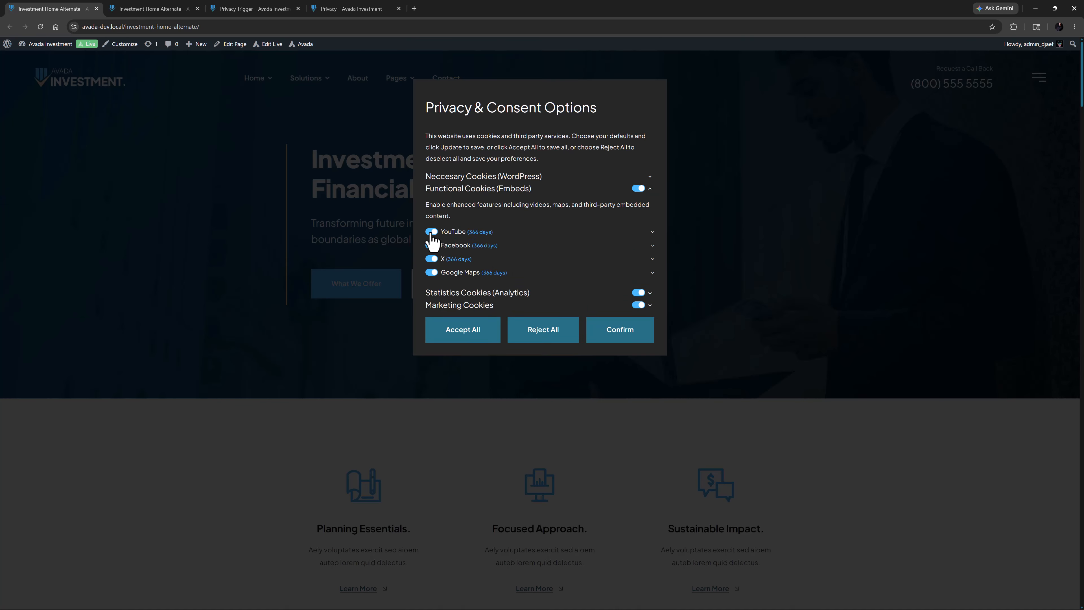
left_click(636, 189)
left_click(637, 188)
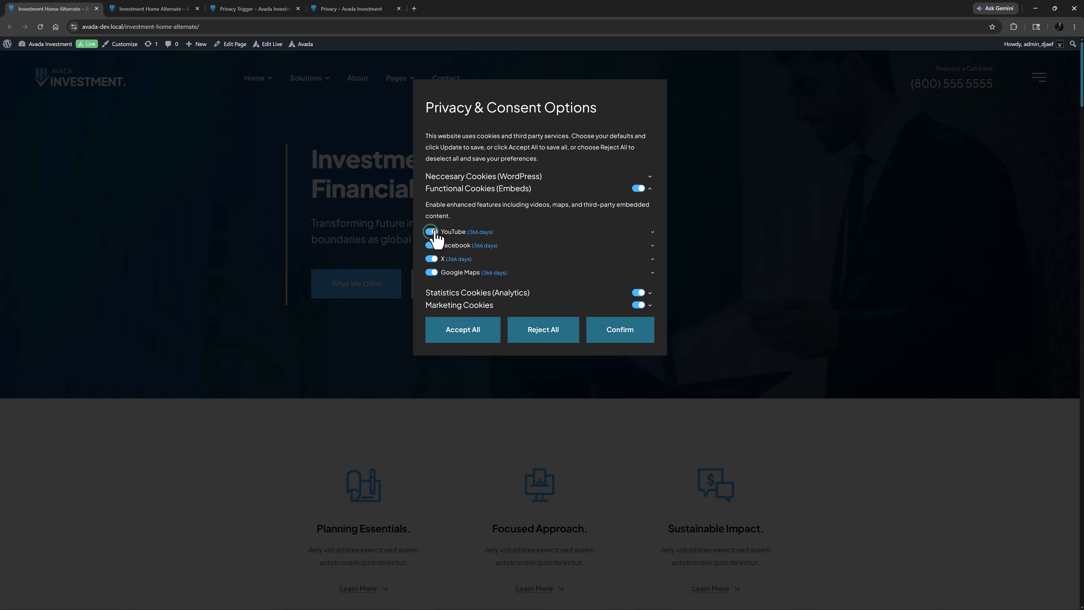
left_click(649, 189)
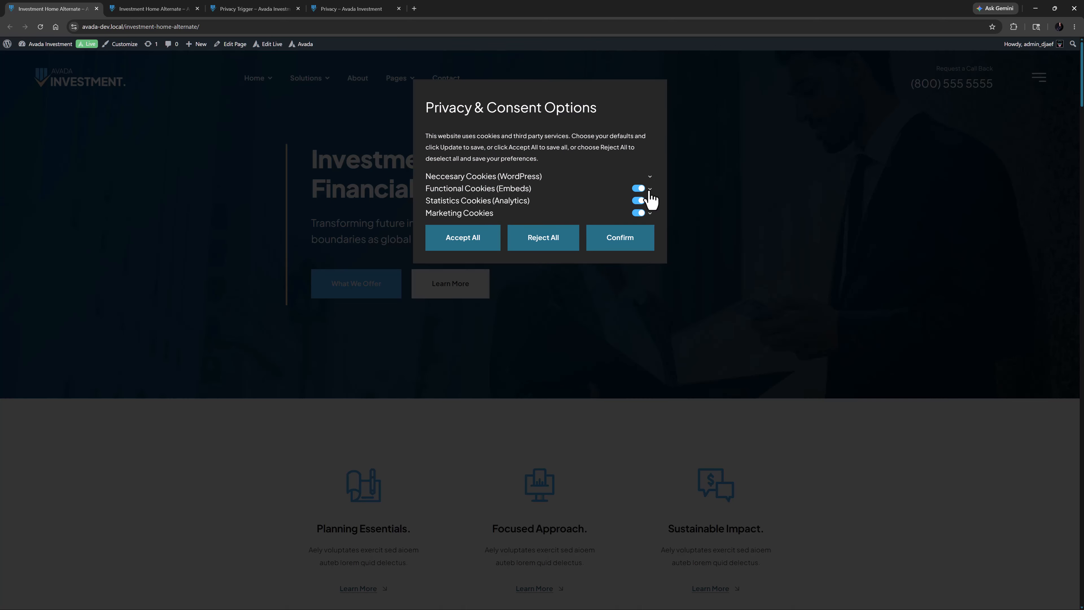
left_click(466, 240)
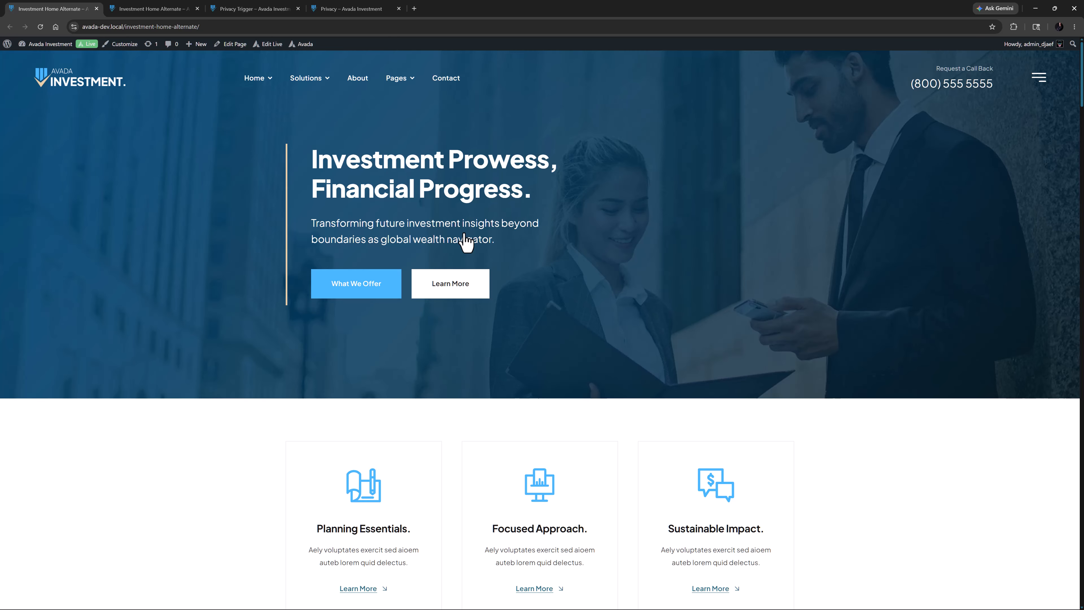